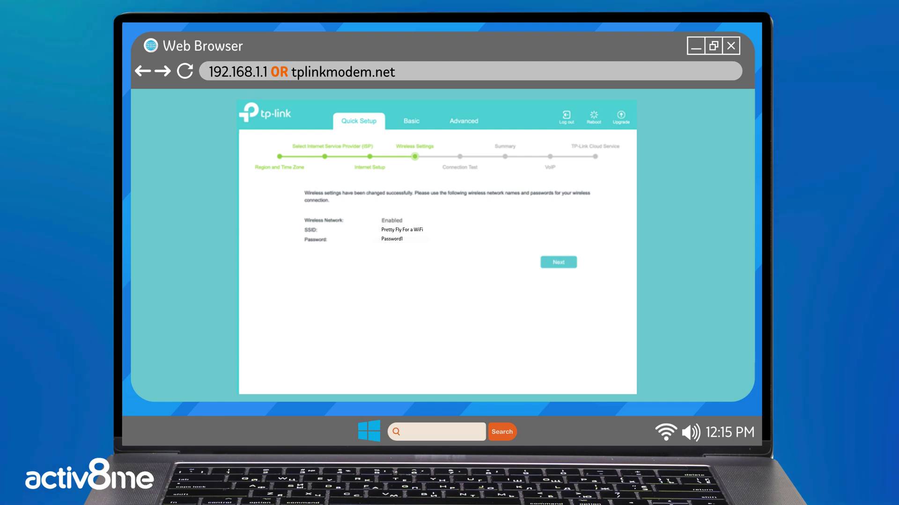
Show the taskbar's available Wi-Fi networks to find the renamed router network
{"action": "left_click", "coordinate": [665, 425]}
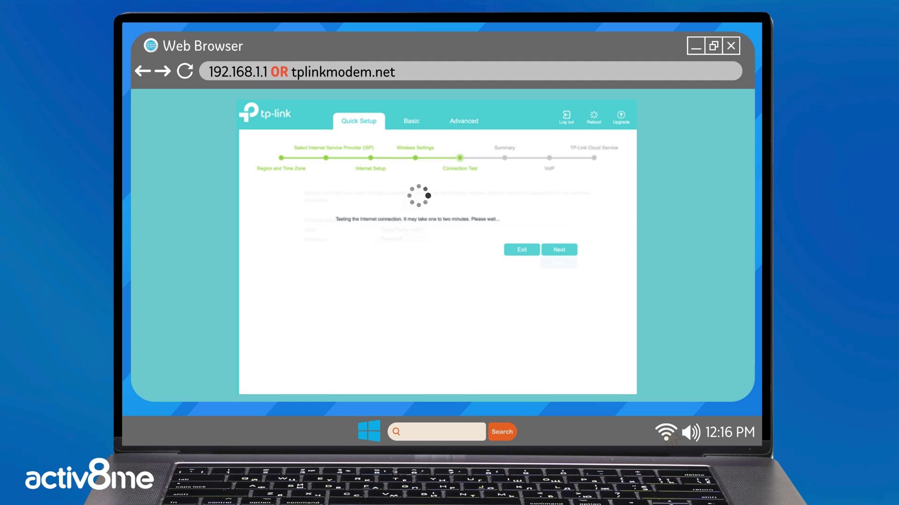